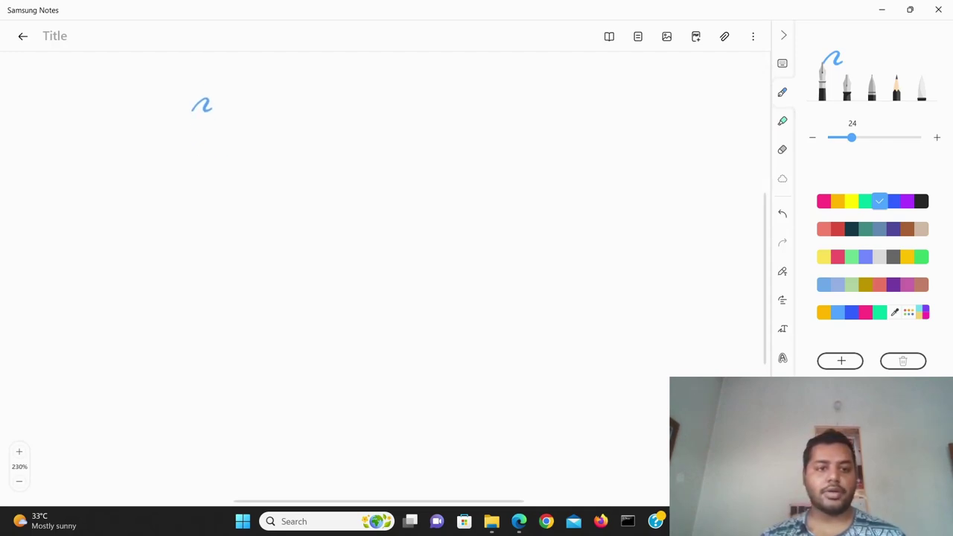
Write 'Central tendency' in light blue, underline both words, and begin 'Experience' beneath.
mouse_move(196, 95)
left_mouse_down()
mouse_move(200, 111)
mouse_move(233, 112)
left_mouse_up()
mouse_move(226, 96)
left_mouse_down()
mouse_move(289, 108)
mouse_move(299, 94)
mouse_move(305, 109)
mouse_move(327, 98)
mouse_move(349, 104)
mouse_move(349, 124)
mouse_move(365, 106)
left_mouse_up()
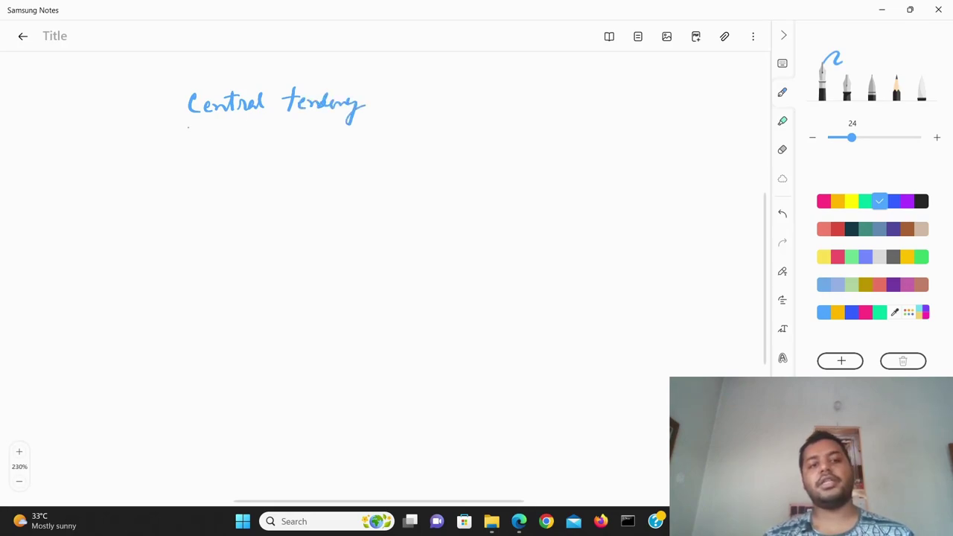
left_click_drag(187, 127, 363, 114)
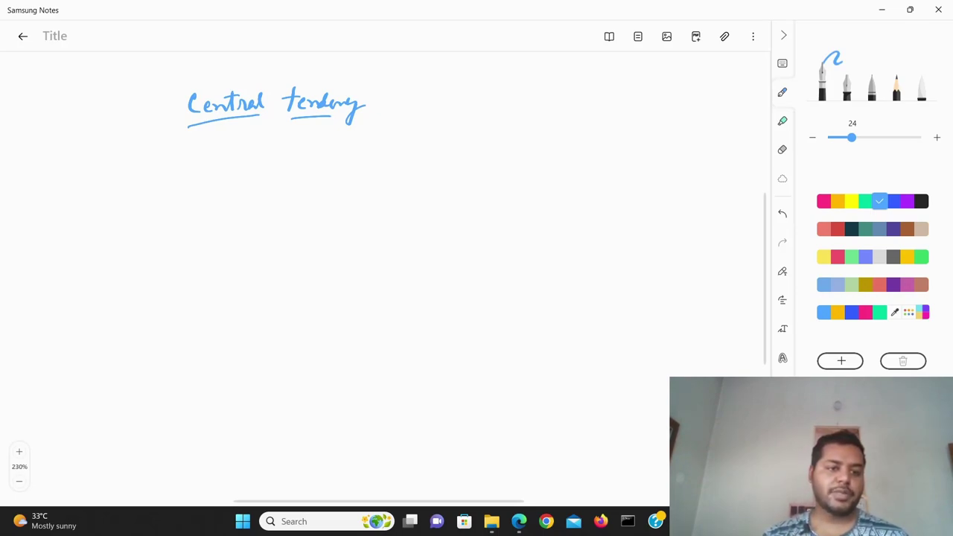
mouse_move(113, 170)
left_mouse_down()
mouse_move(112, 186)
mouse_move(131, 168)
left_mouse_up()
mouse_move(112, 179)
left_mouse_down()
mouse_move(172, 172)
mouse_move(216, 178)
left_mouse_up()
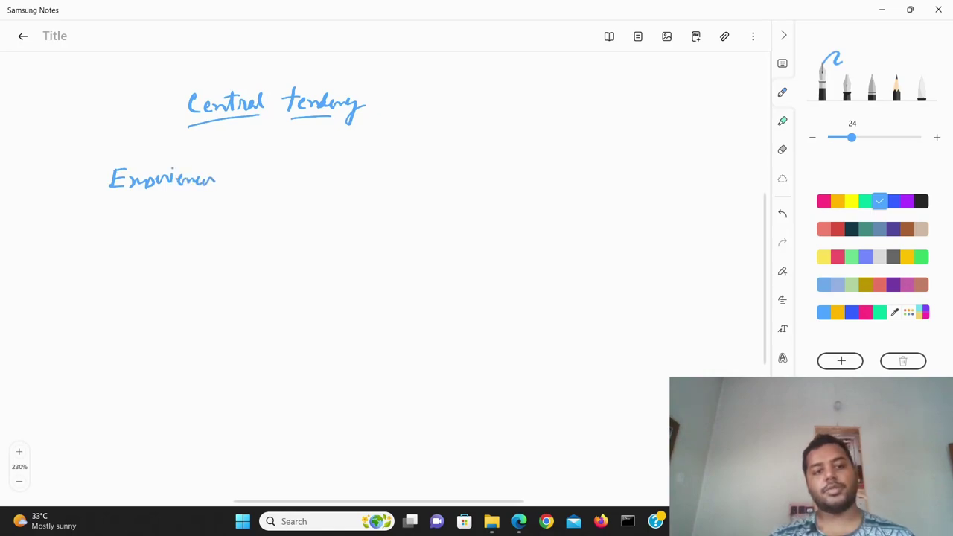
Write 10 under Experience and the sum 10+8+11 with a fraction bar beside it.
left_click_drag(137, 202, 138, 220)
mouse_move(147, 207)
left_mouse_down()
mouse_move(159, 210)
mouse_move(148, 206)
mouse_move(138, 274)
mouse_move(150, 273)
left_mouse_up()
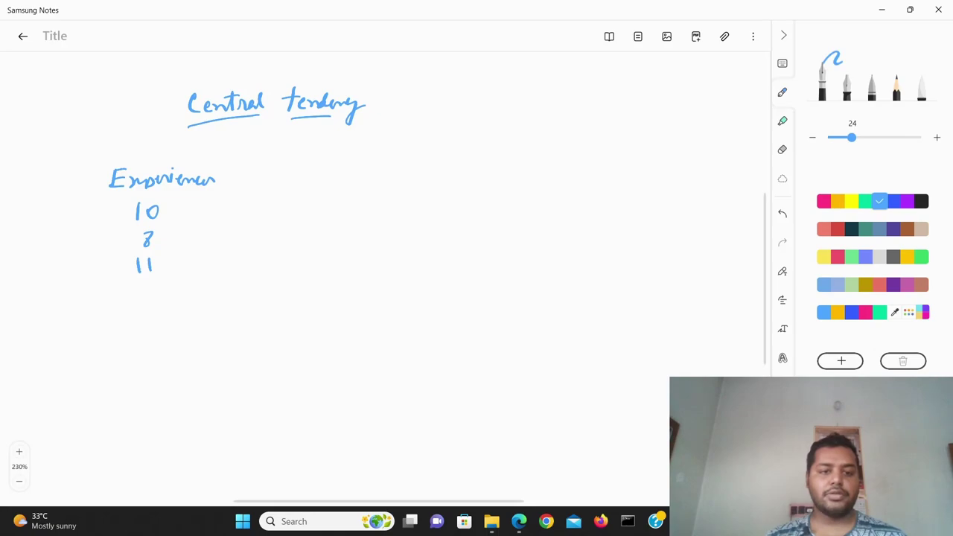
left_click_drag(263, 196, 260, 213)
mouse_move(272, 202)
left_mouse_down()
mouse_move(271, 213)
mouse_move(273, 201)
left_mouse_up()
left_click_drag(291, 195, 290, 214)
left_click_drag(286, 207, 319, 215)
left_click_drag(315, 207, 339, 212)
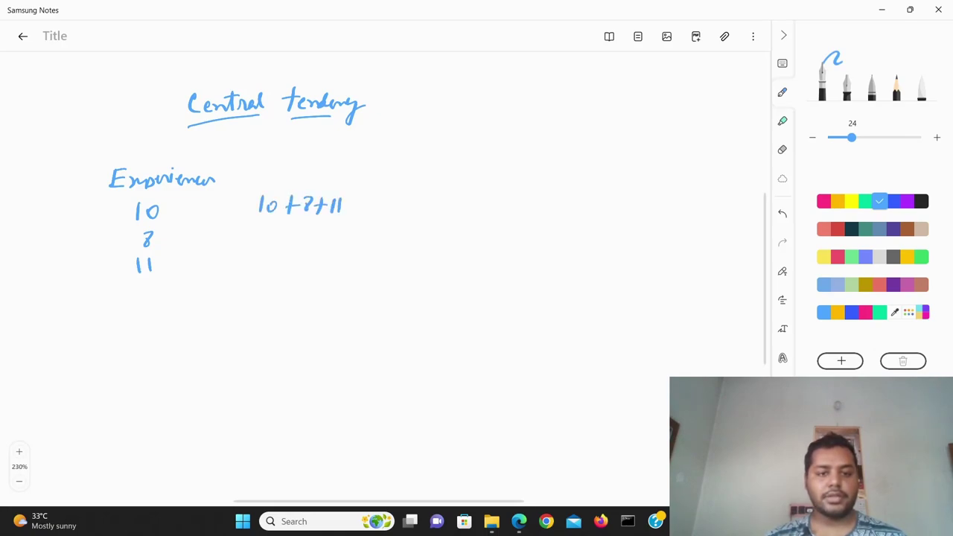
left_click_drag(247, 218, 353, 219)
Complete the fraction with denominator 3 and write '= 29/3'.
left_click_drag(287, 230, 288, 244)
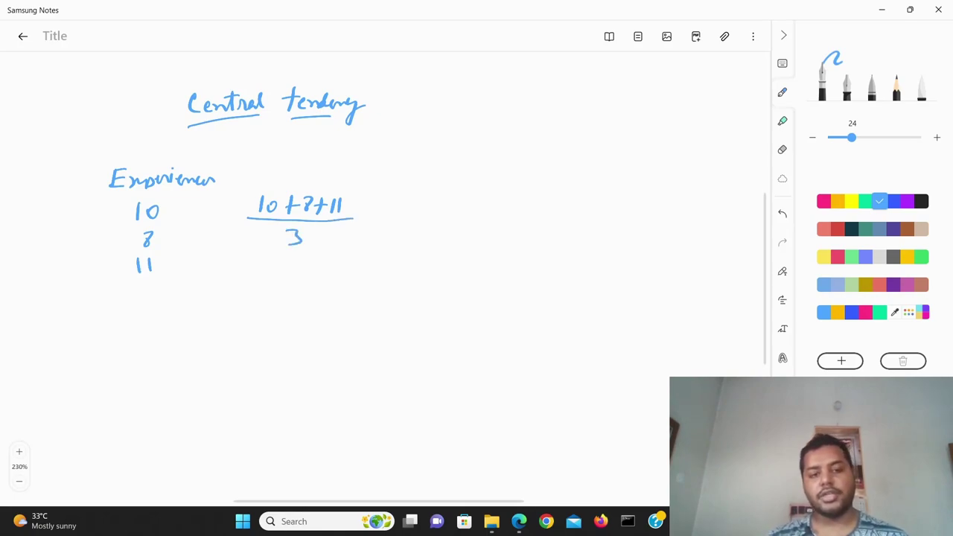
left_click_drag(372, 209, 380, 209)
left_click_drag(366, 214, 382, 214)
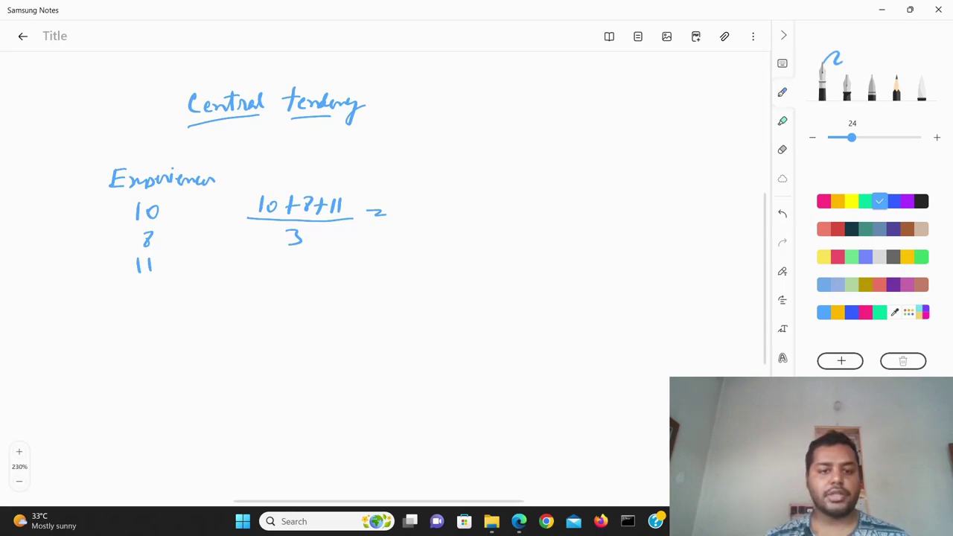
mouse_move(406, 198)
left_mouse_down()
mouse_move(442, 209)
mouse_move(417, 230)
left_mouse_up()
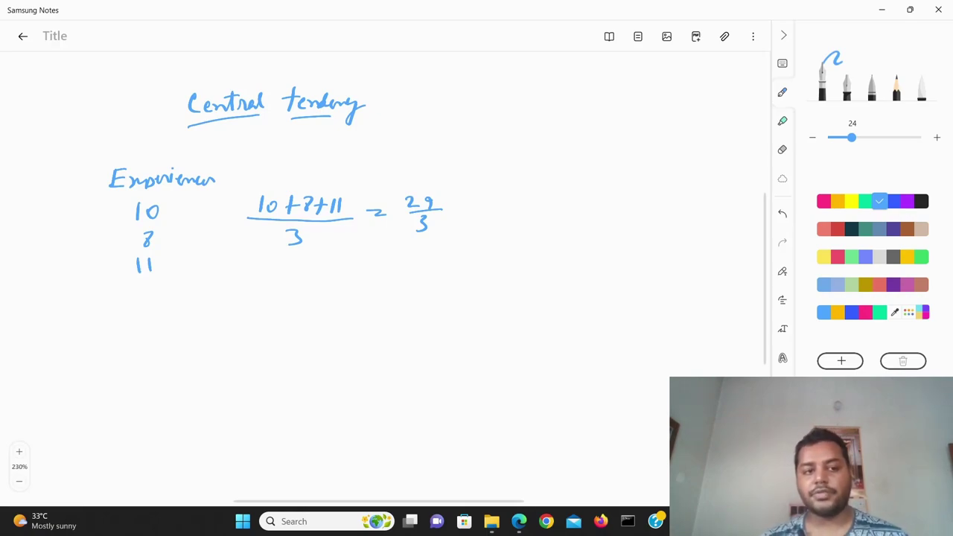
Label 29/3 'Mean' in orange, then return to light blue, undoing stray strokes.
left_click(837, 201)
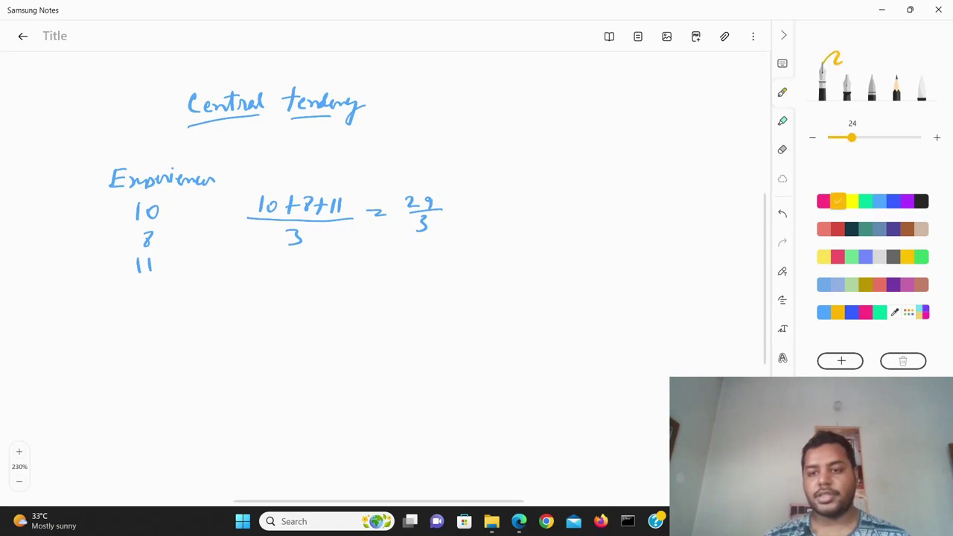
mouse_move(459, 203)
left_mouse_down()
mouse_move(476, 211)
mouse_move(467, 217)
mouse_move(528, 216)
left_mouse_up()
key("ctrl+z")
left_click(530, 216)
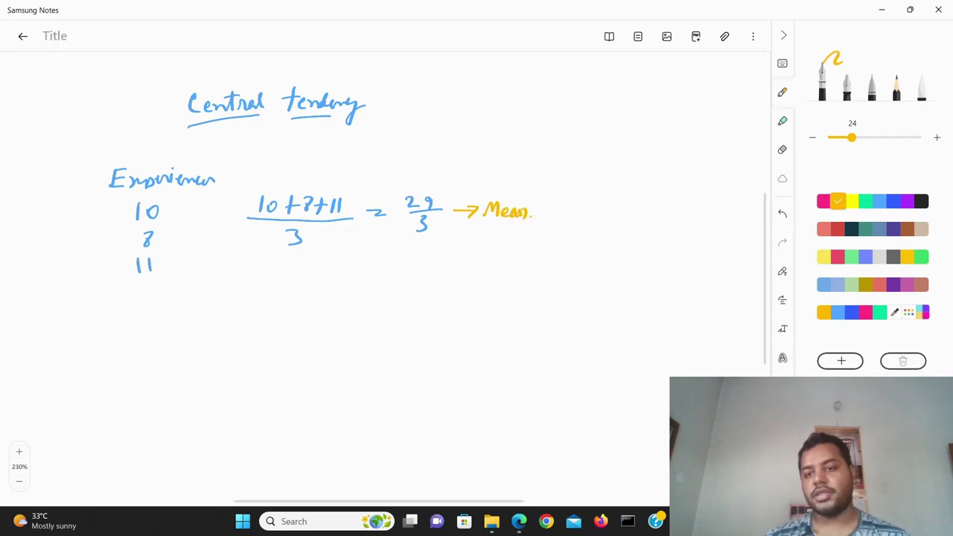
left_click(879, 201)
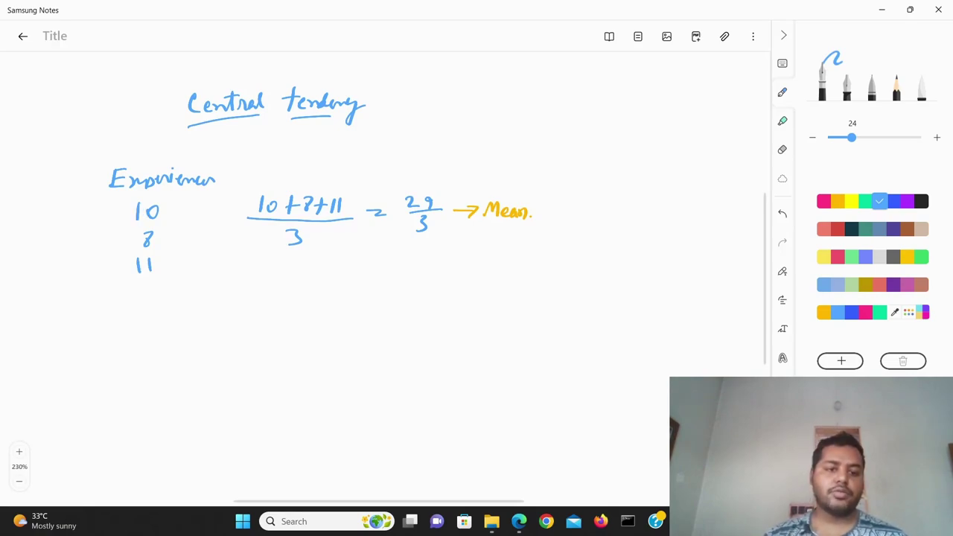
left_click_drag(142, 302, 158, 312)
key("ctrl+z")
Write '10 8 11' in blue lower down, then switch to pink, undoing a stray mark.
left_click_drag(228, 305, 247, 311)
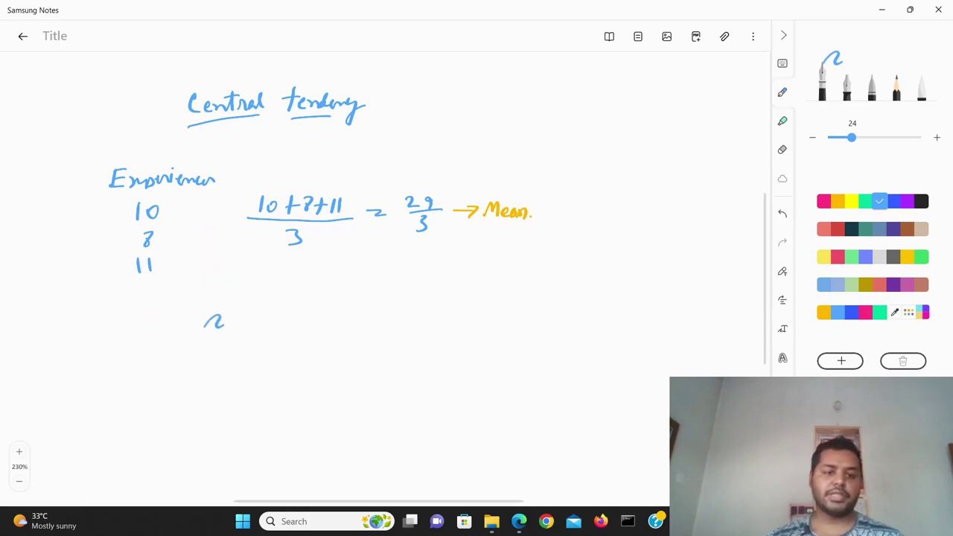
mouse_move(226, 316)
left_mouse_down()
mouse_move(222, 336)
mouse_move(279, 321)
mouse_move(327, 339)
left_mouse_up()
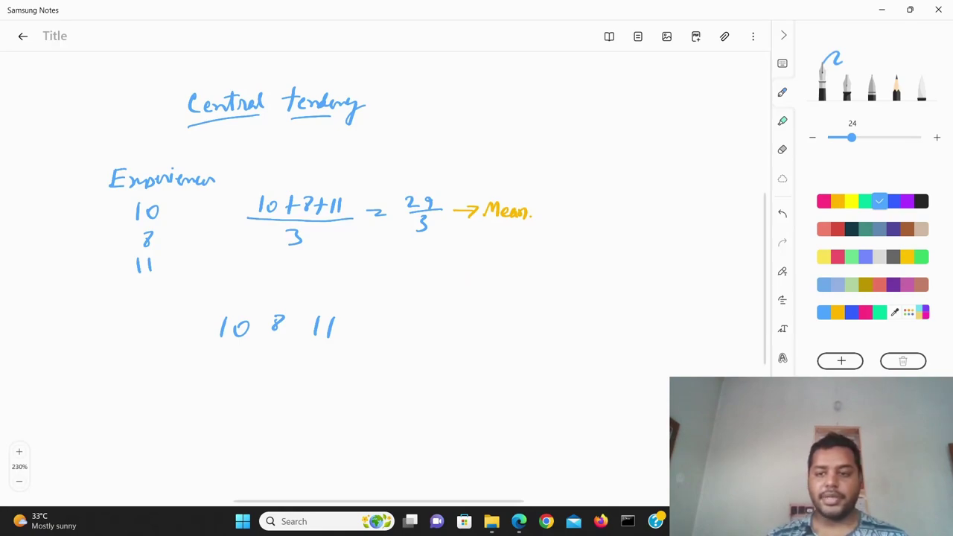
left_click(823, 201)
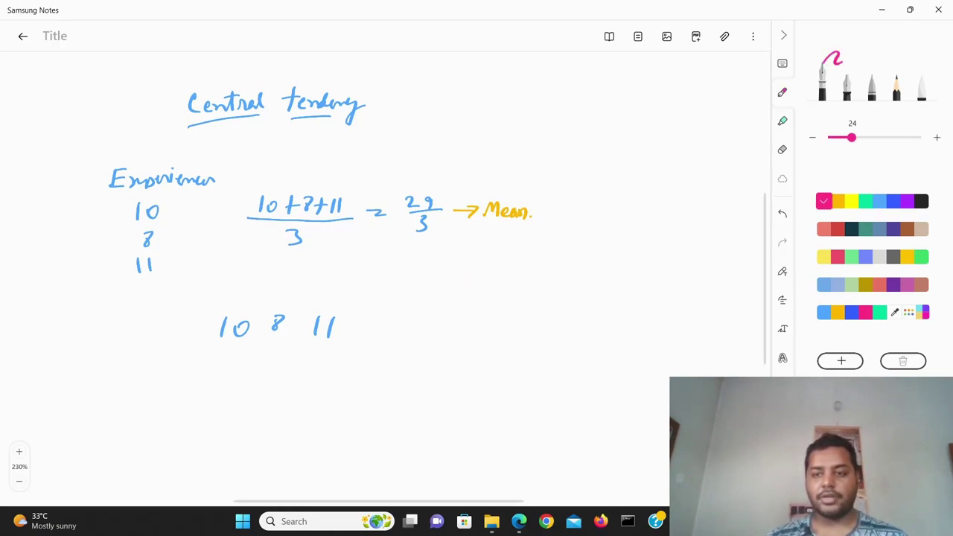
mouse_move(277, 331)
left_mouse_down()
mouse_move(295, 346)
mouse_move(282, 343)
left_mouse_up()
key("ctrl+z")
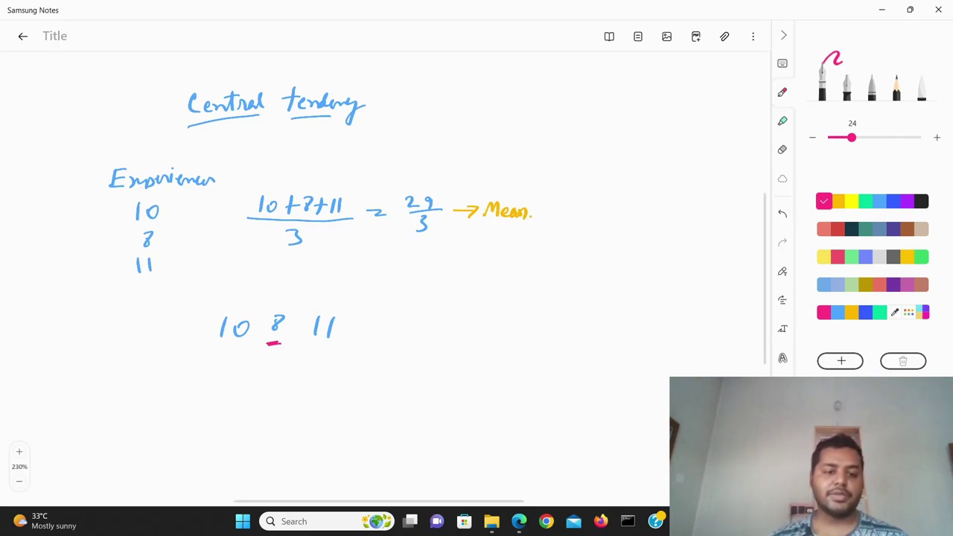
Add a pink 12, circle 8 and 11, and draw an arrow to 19/2.
mouse_move(364, 317)
left_mouse_down()
mouse_move(361, 333)
mouse_move(386, 329)
left_mouse_up()
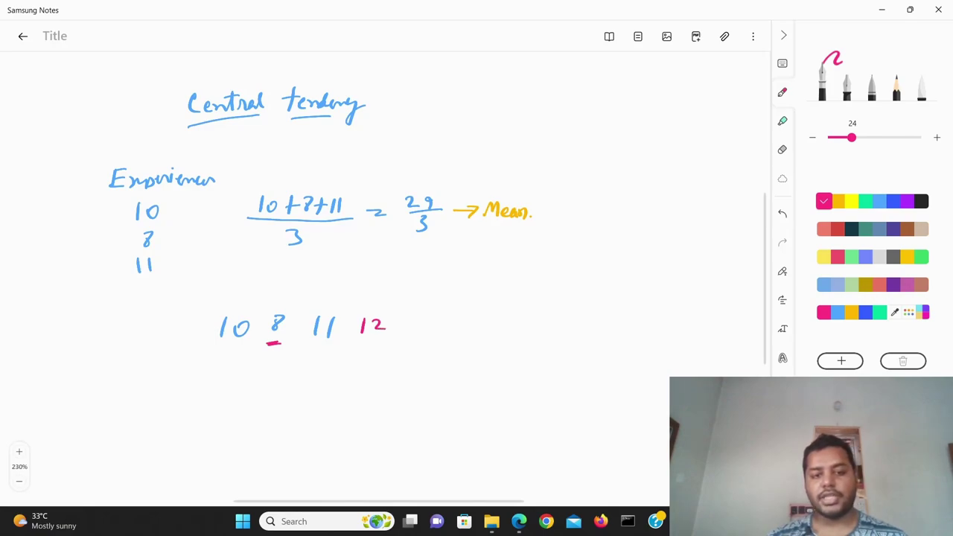
mouse_move(266, 316)
left_mouse_down()
mouse_move(348, 316)
mouse_move(347, 335)
mouse_move(267, 343)
mouse_move(254, 326)
mouse_move(285, 311)
left_mouse_up()
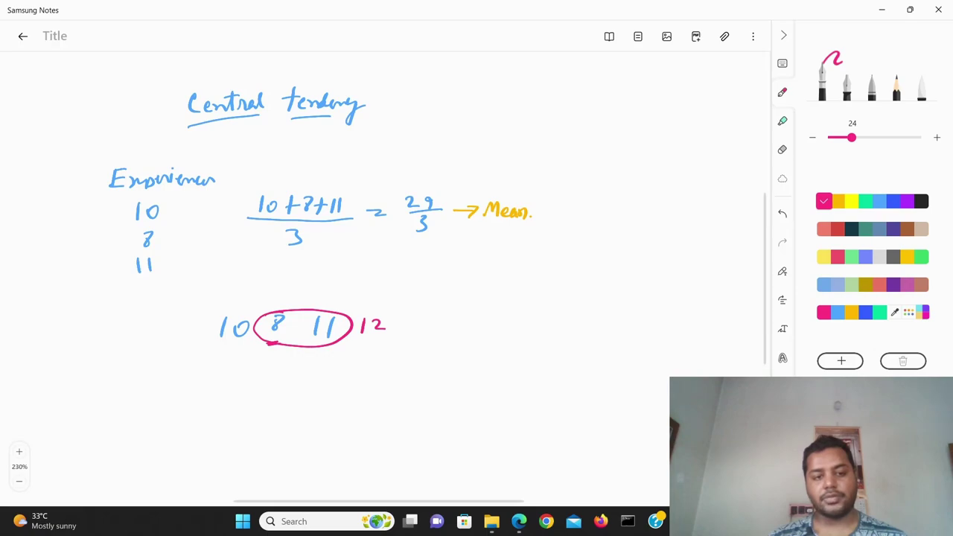
mouse_move(306, 347)
left_mouse_down()
mouse_move(307, 363)
mouse_move(312, 356)
left_mouse_up()
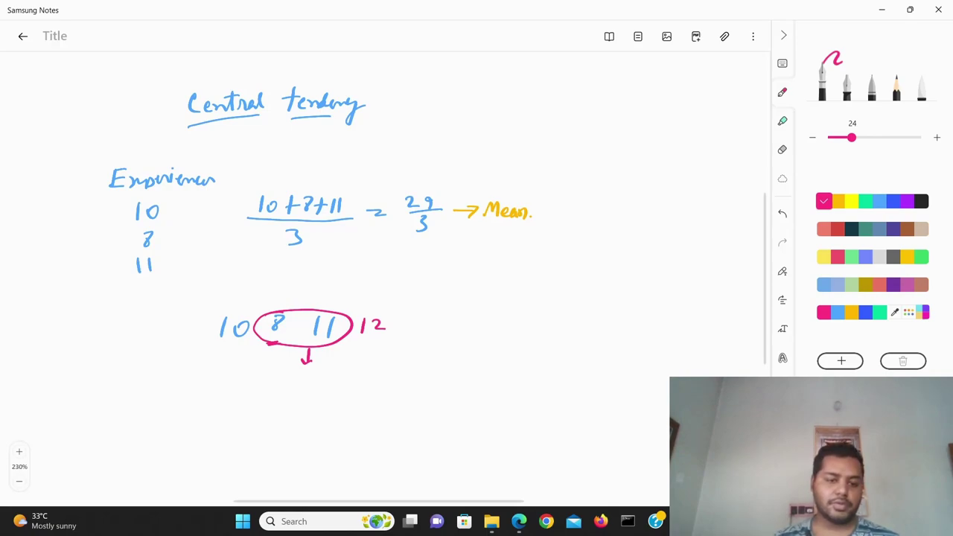
left_click_drag(289, 369, 297, 398)
mouse_move(308, 386)
left_mouse_down()
mouse_move(307, 396)
mouse_move(320, 398)
left_mouse_up()
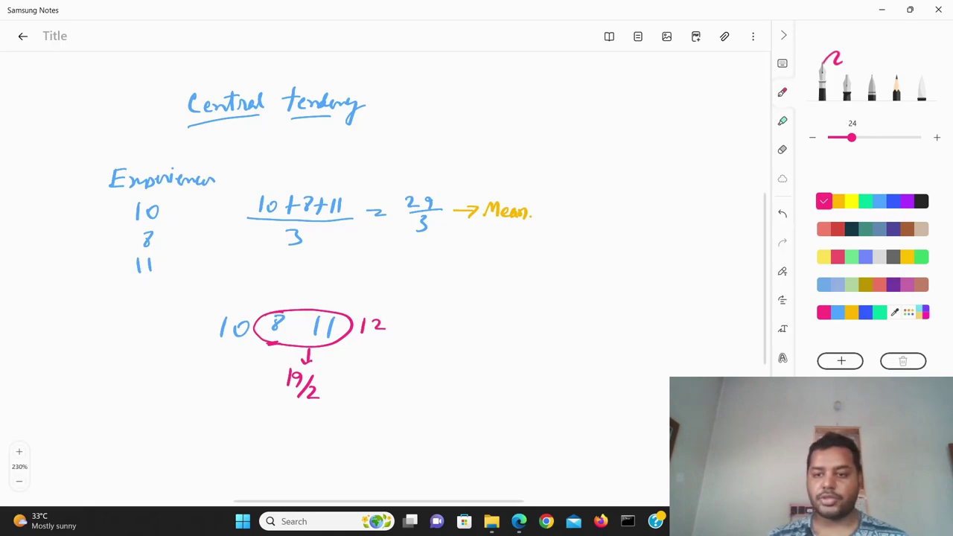
In red, write 200 and 60 under the list, cross out 200, and circle 60.
left_click(837, 228)
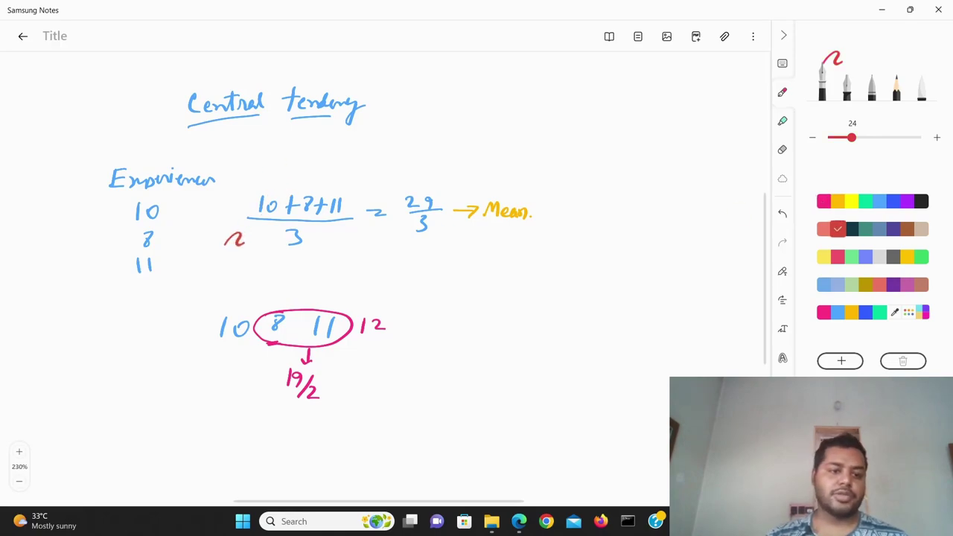
mouse_move(121, 290)
left_mouse_down()
mouse_move(131, 305)
mouse_move(148, 288)
left_mouse_up()
left_click_drag(167, 287, 166, 288)
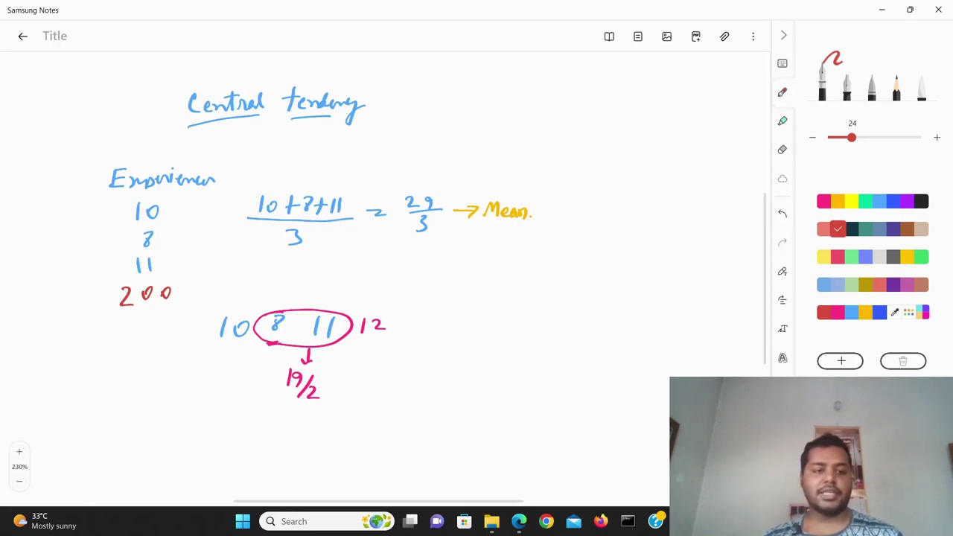
left_click_drag(143, 310, 142, 320)
mouse_move(154, 314)
left_mouse_down()
mouse_move(152, 326)
mouse_move(155, 314)
left_mouse_up()
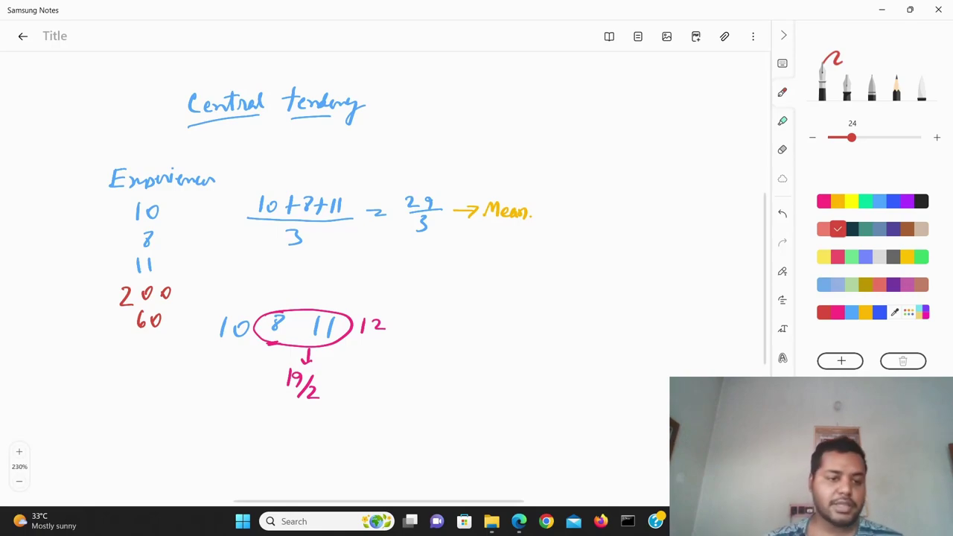
left_click_drag(115, 299, 196, 296)
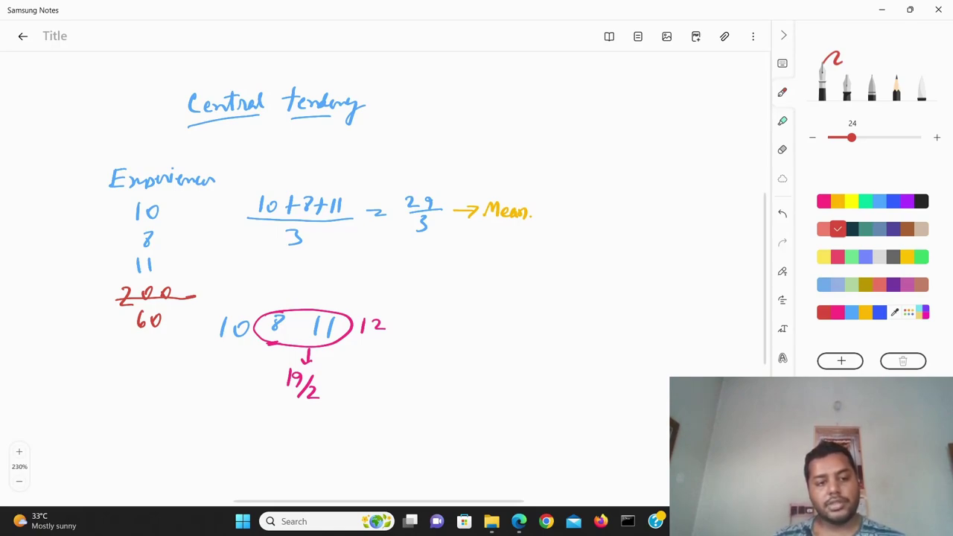
mouse_move(171, 333)
left_mouse_down()
mouse_move(136, 333)
mouse_move(159, 292)
mouse_move(169, 332)
left_mouse_up()
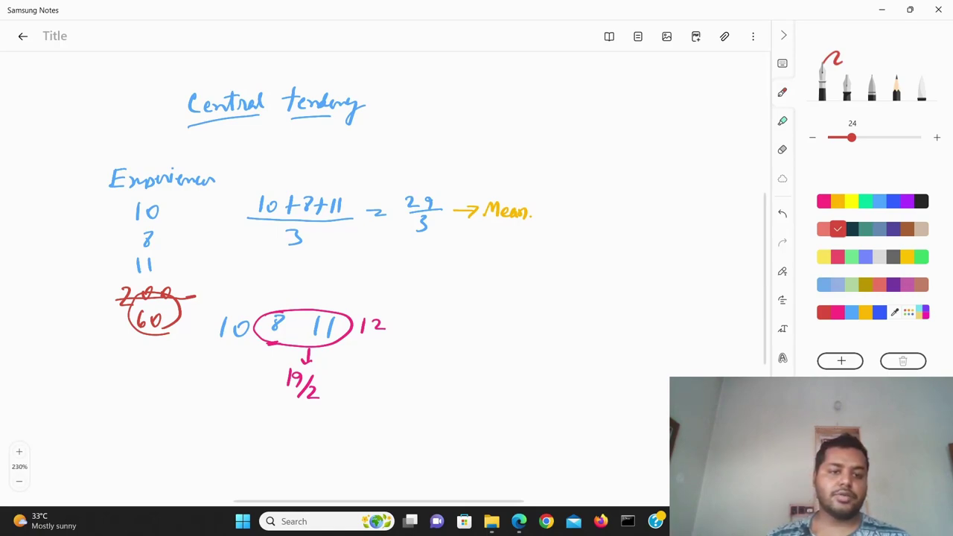
Write the new mean (10+8+11+60)/4 on the right and circle the earlier 29/3.
mouse_move(566, 243)
left_mouse_down()
mouse_move(567, 258)
mouse_move(607, 252)
left_mouse_up()
left_click_drag(610, 247, 612, 259)
left_click_drag(633, 244, 643, 260)
mouse_move(655, 246)
left_mouse_down()
mouse_move(652, 261)
mouse_move(699, 256)
left_mouse_up()
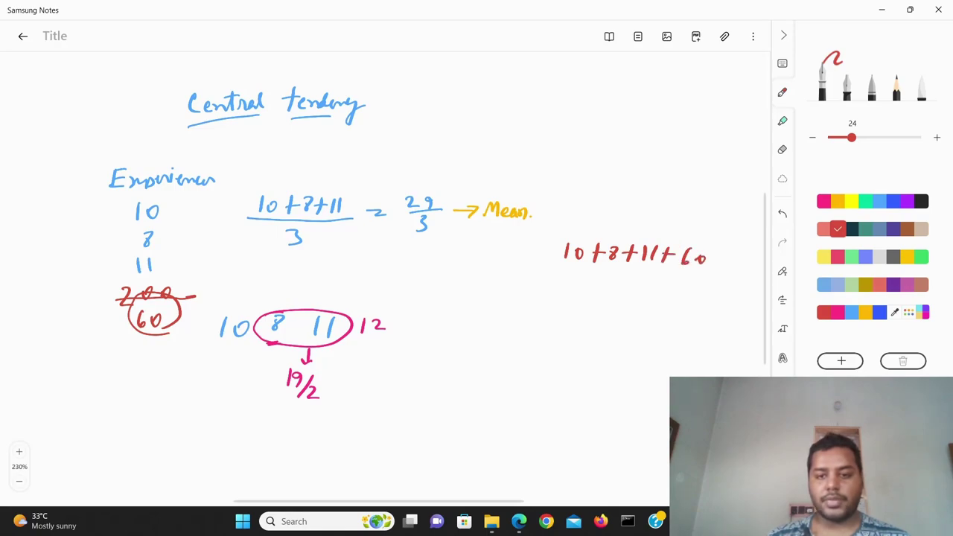
left_click_drag(552, 276, 705, 273)
left_click_drag(620, 284, 625, 300)
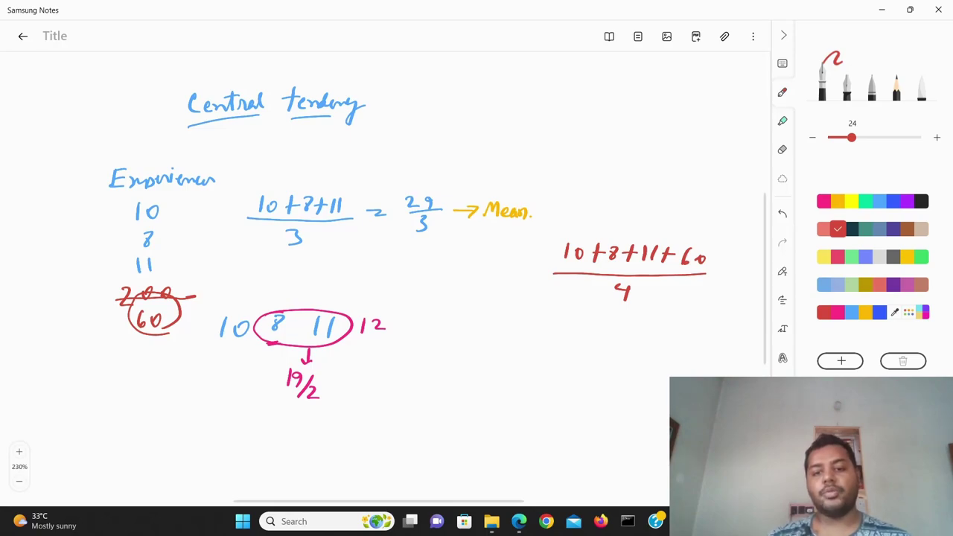
mouse_move(406, 192)
left_mouse_down()
mouse_move(451, 223)
mouse_move(400, 198)
left_mouse_up()
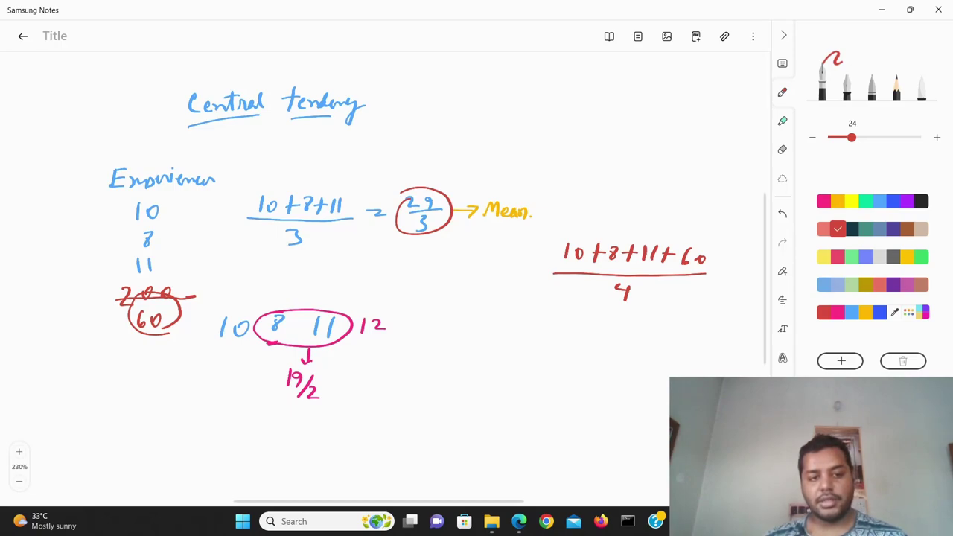
Write the red row '10 8 11 60' at the lower right.
mouse_move(489, 349)
left_mouse_down()
mouse_move(485, 366)
mouse_move(505, 353)
mouse_move(560, 367)
left_mouse_up()
mouse_move(573, 355)
left_mouse_down()
mouse_move(570, 367)
mouse_move(599, 364)
left_mouse_up()
mouse_move(623, 359)
left_mouse_down()
mouse_move(617, 369)
mouse_move(623, 360)
left_mouse_up()
mouse_move(536, 370)
left_mouse_down()
mouse_move(521, 373)
mouse_move(539, 367)
mouse_move(541, 355)
mouse_move(537, 364)
left_mouse_up()
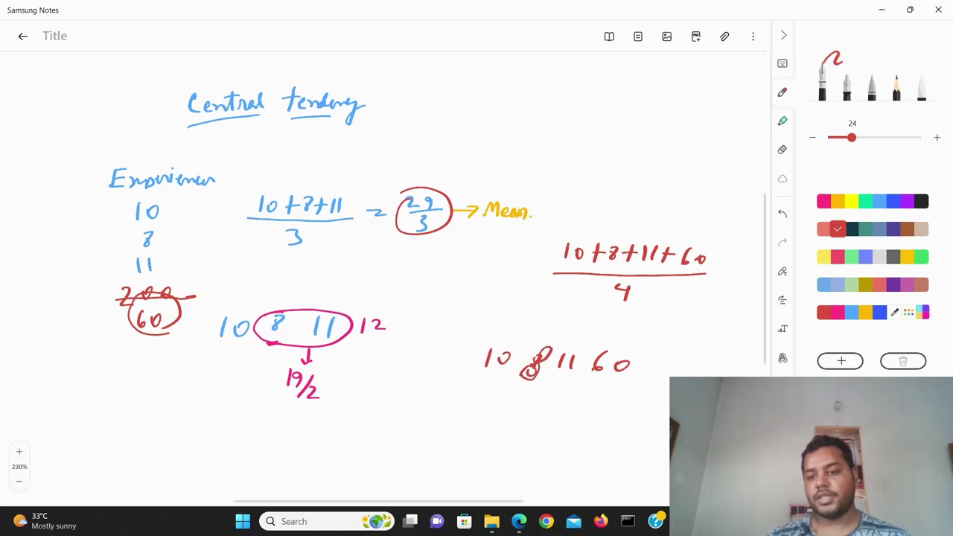
In light blue, double-underline the 8 and write the median 19/2 below.
left_click(879, 201)
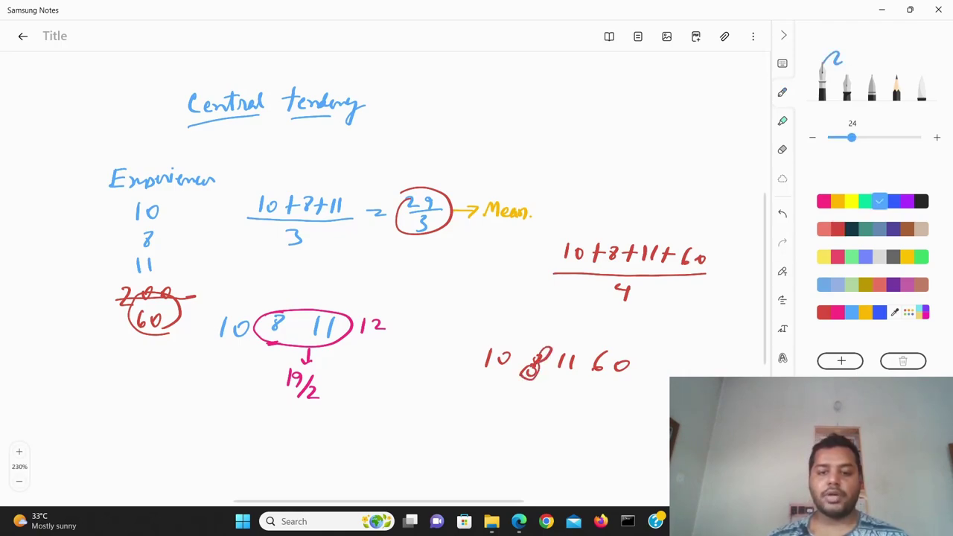
mouse_move(516, 389)
left_mouse_down()
mouse_move(567, 383)
mouse_move(545, 412)
mouse_move(555, 415)
left_mouse_up()
mouse_move(562, 404)
left_mouse_down()
mouse_move(557, 421)
mouse_move(572, 422)
left_mouse_up()
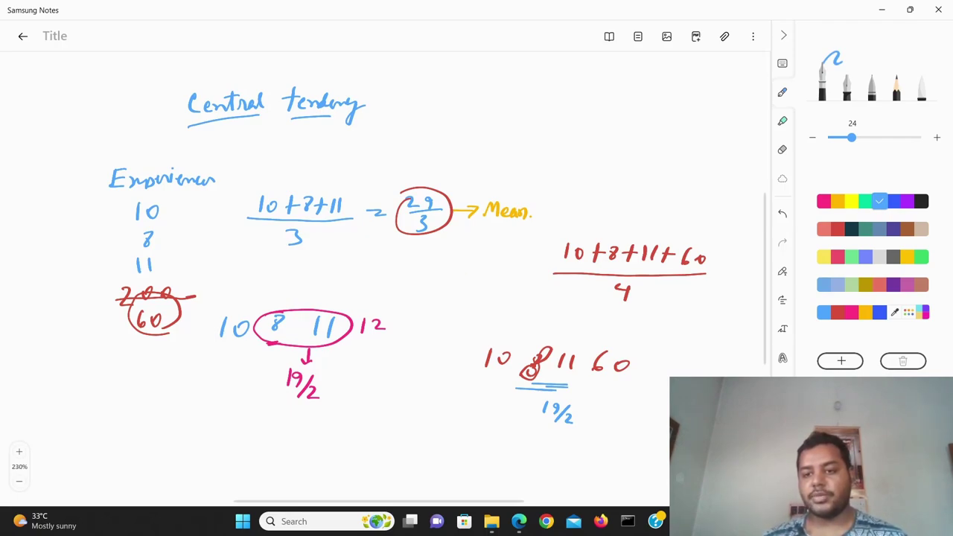
left_click(837, 201)
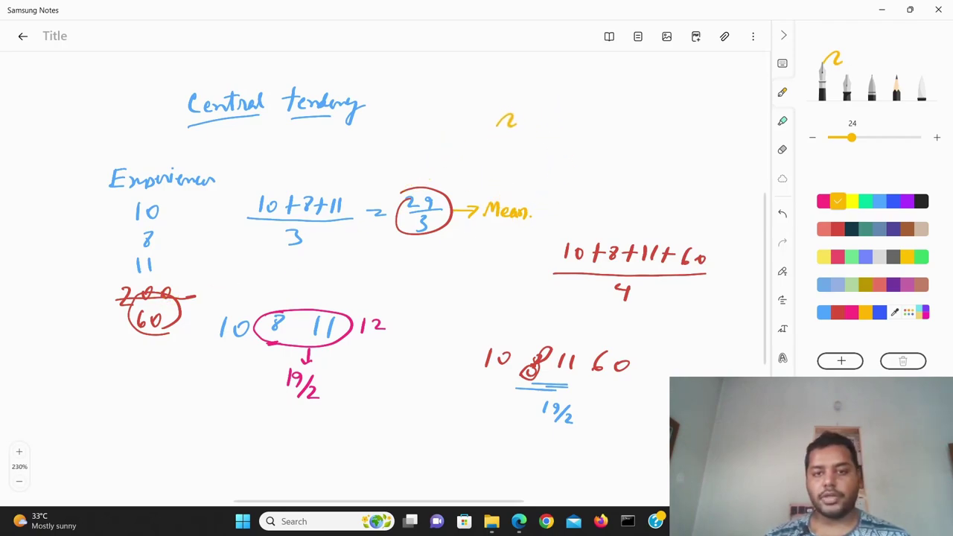
Write and double-underline the orange heading 'Mode', then its row of values.
mouse_move(485, 120)
left_mouse_down()
mouse_move(500, 108)
mouse_move(536, 120)
left_mouse_up()
left_click_drag(482, 130, 537, 123)
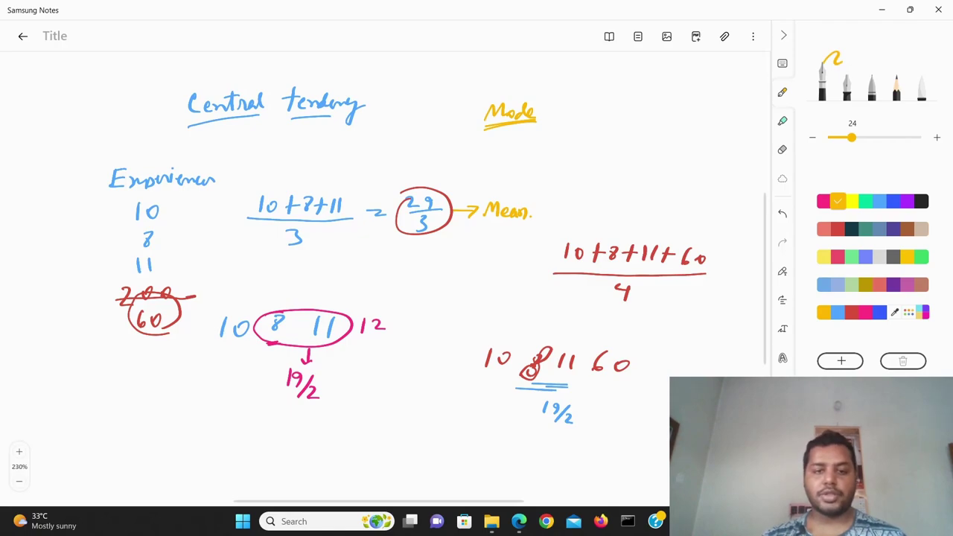
mouse_move(507, 147)
left_mouse_down()
mouse_move(507, 161)
mouse_move(517, 150)
mouse_move(580, 160)
mouse_move(684, 138)
left_mouse_up()
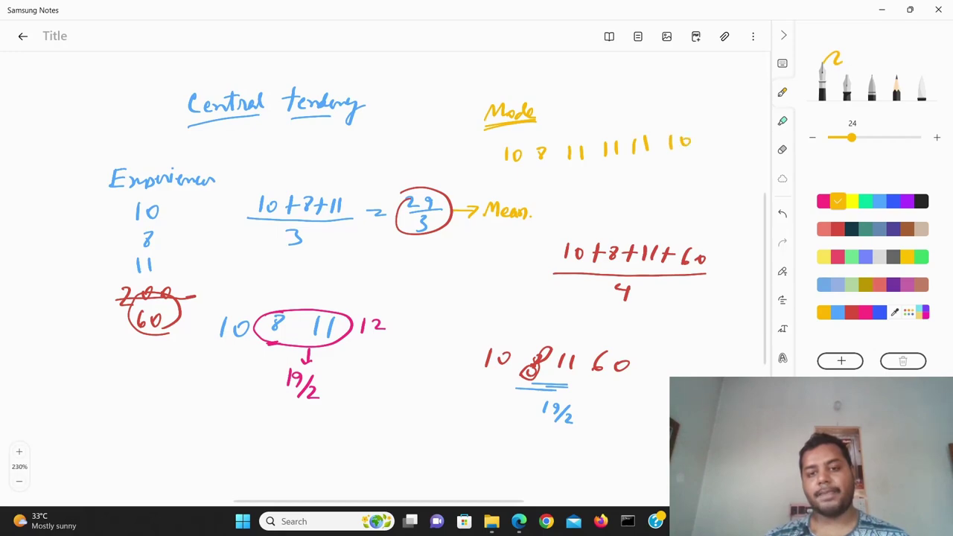
mouse_move(709, 131)
left_mouse_down()
mouse_move(717, 147)
mouse_move(742, 141)
left_mouse_up()
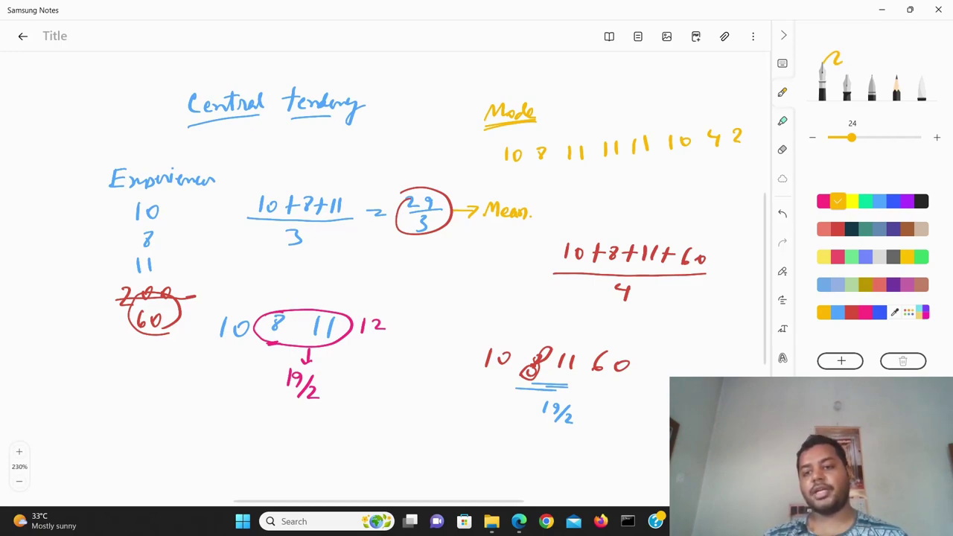
In light blue, box the repeated 11s and conclude 'Mode → 11 years'.
left_click(879, 201)
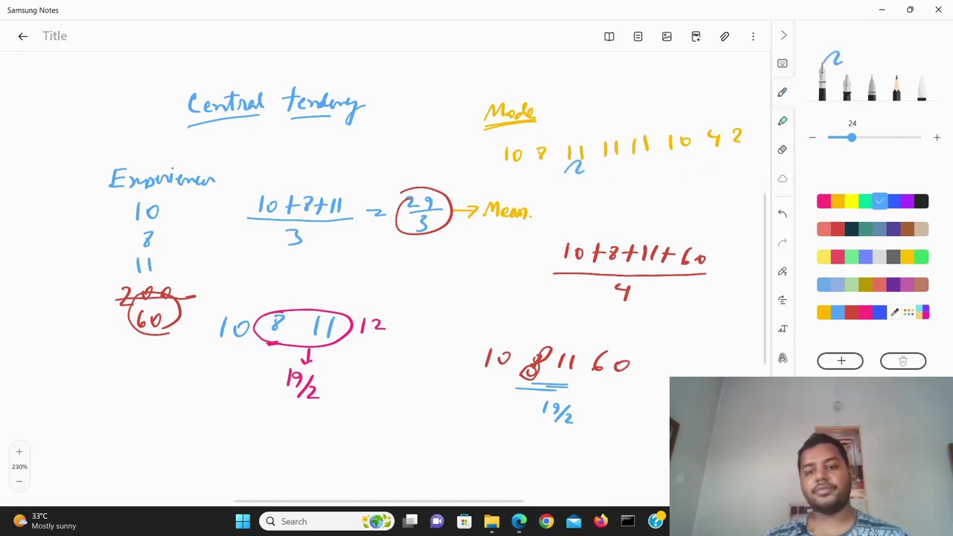
left_click_drag(563, 173, 662, 163)
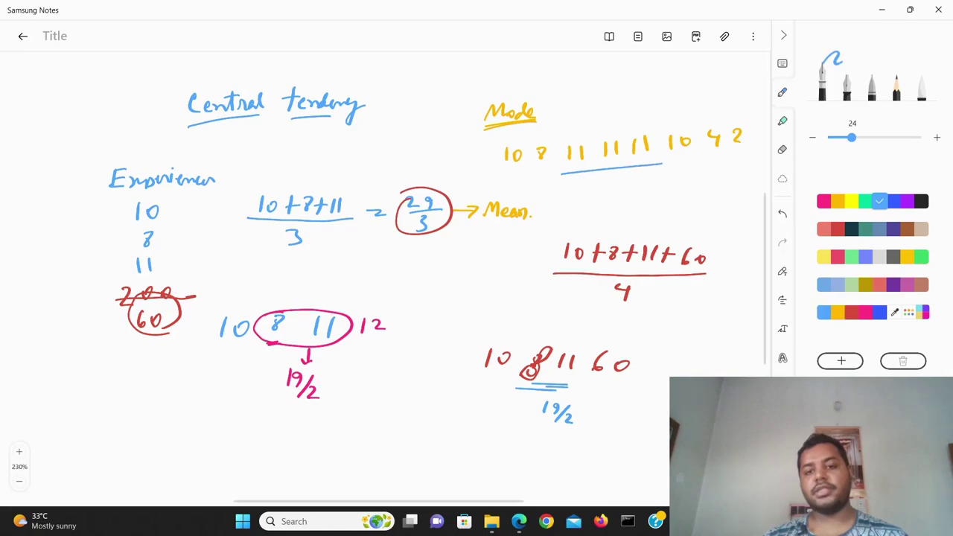
mouse_move(558, 138)
left_mouse_down()
mouse_move(560, 172)
mouse_move(600, 134)
mouse_move(647, 128)
mouse_move(654, 162)
left_mouse_up()
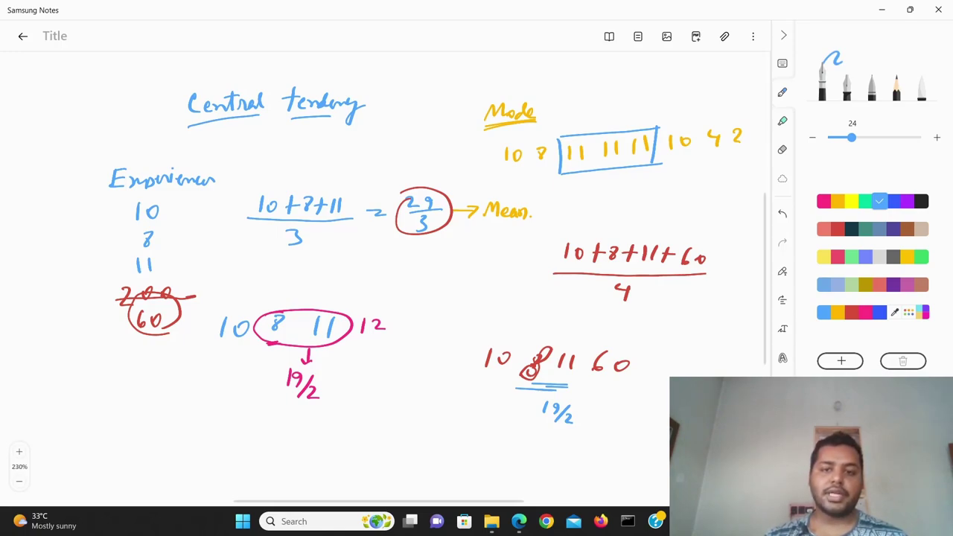
left_click_drag(548, 112, 573, 110)
mouse_move(565, 105)
left_mouse_down()
mouse_move(566, 115)
mouse_move(583, 117)
left_mouse_up()
mouse_move(594, 102)
left_mouse_down()
mouse_move(594, 115)
mouse_move(632, 105)
mouse_move(628, 121)
mouse_move(665, 104)
mouse_move(670, 111)
left_mouse_up()
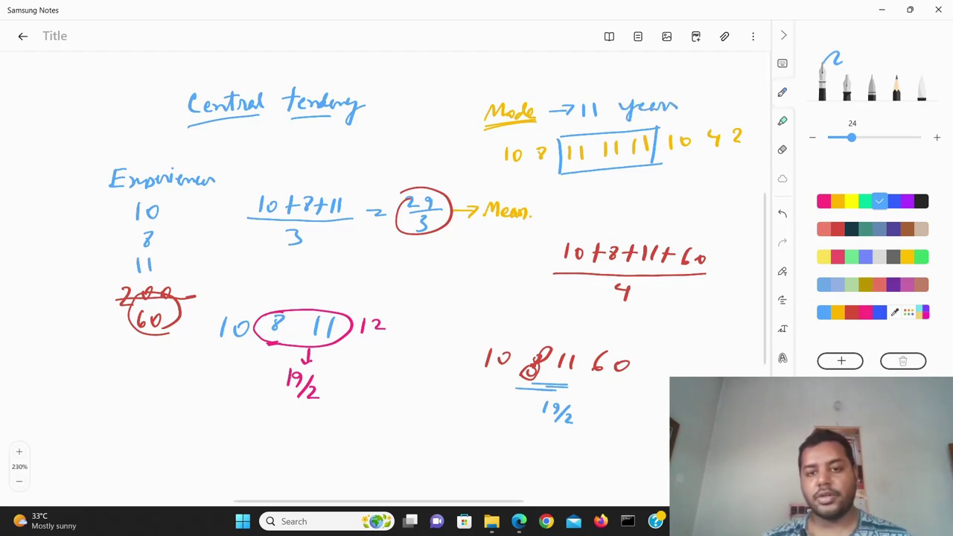